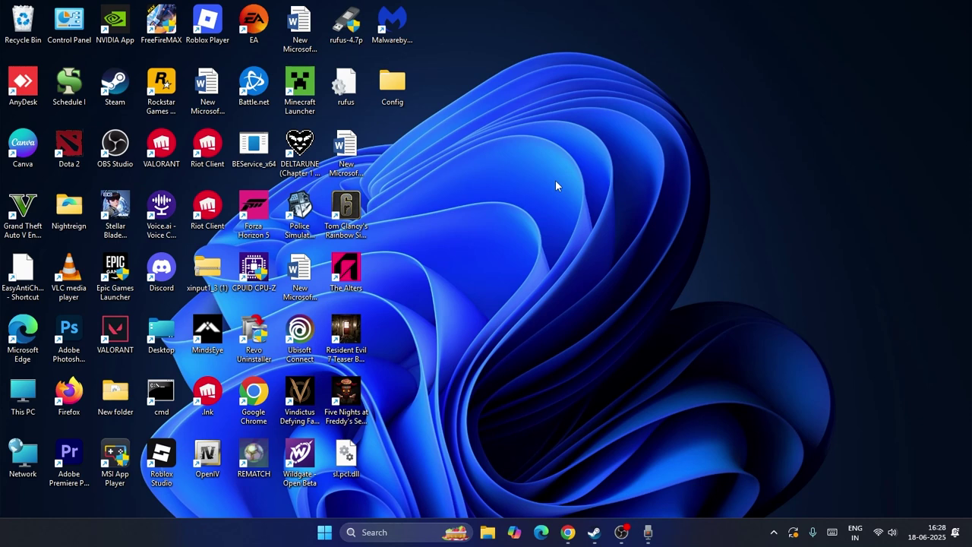
Search Windows for 'con' and open Control Panel.
left_click(380, 533)
type("con")
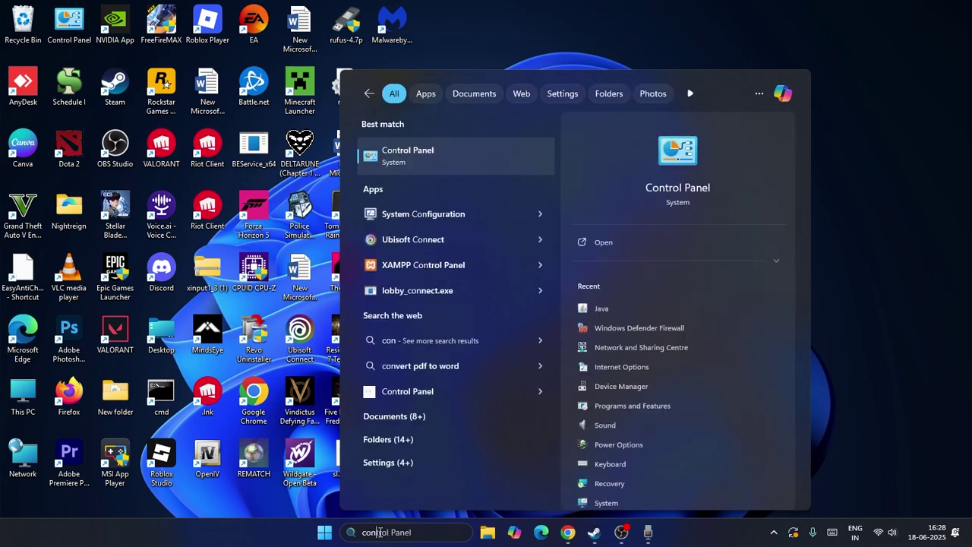
left_click(409, 163)
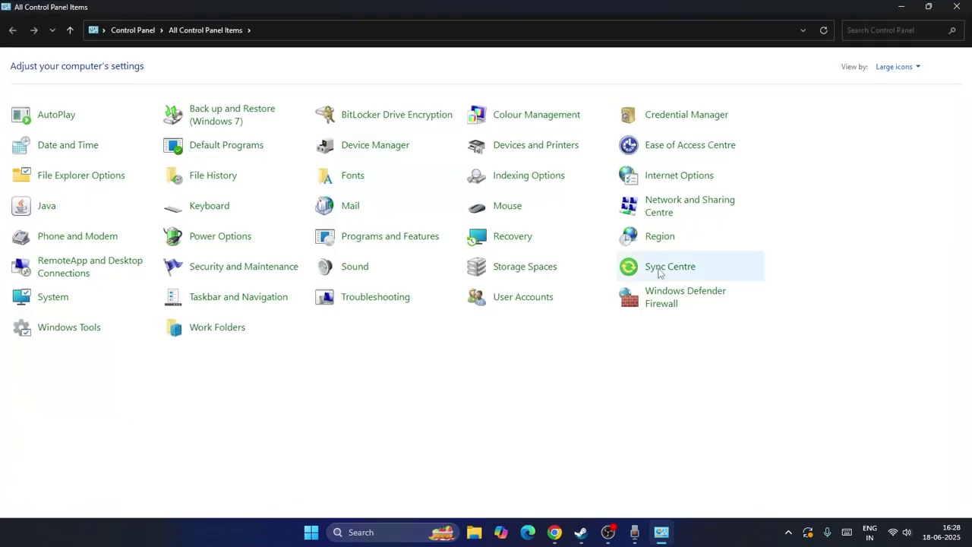
Switch View by to Small icons, then back to Large icons.
left_click(915, 68)
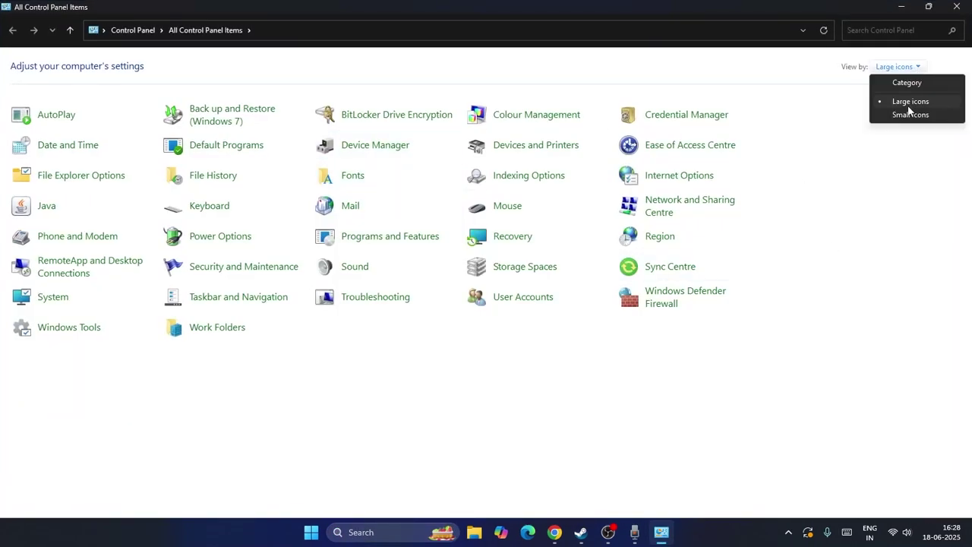
left_click(906, 118)
left_click(915, 67)
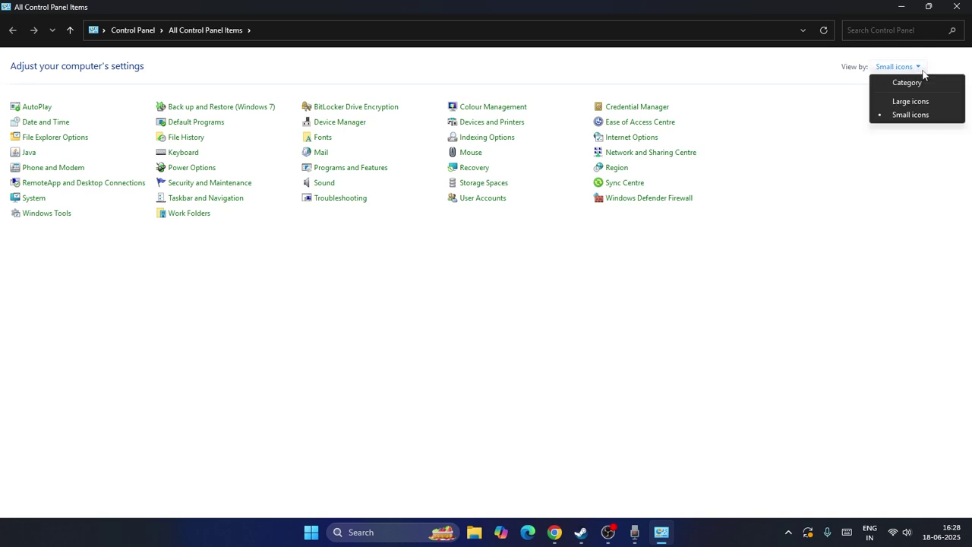
left_click(910, 99)
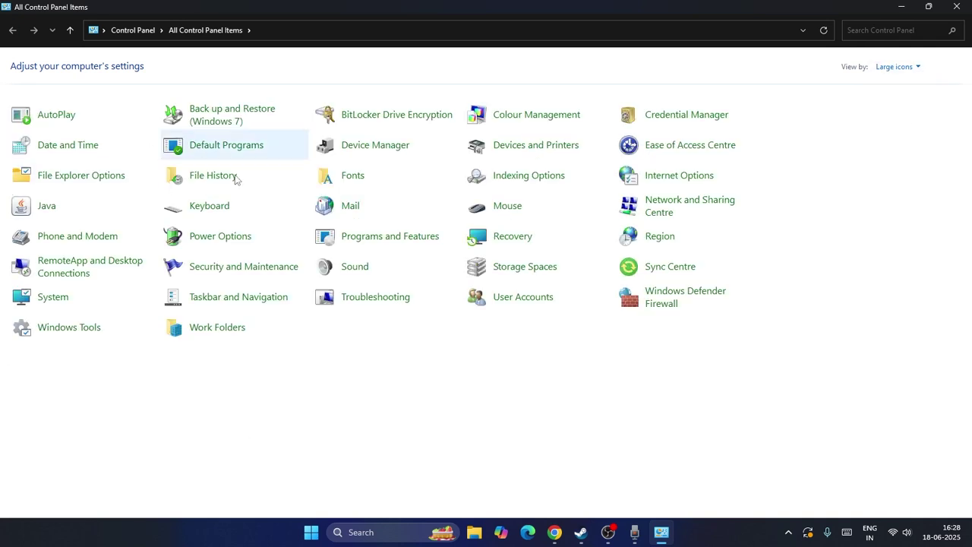
left_click(44, 207)
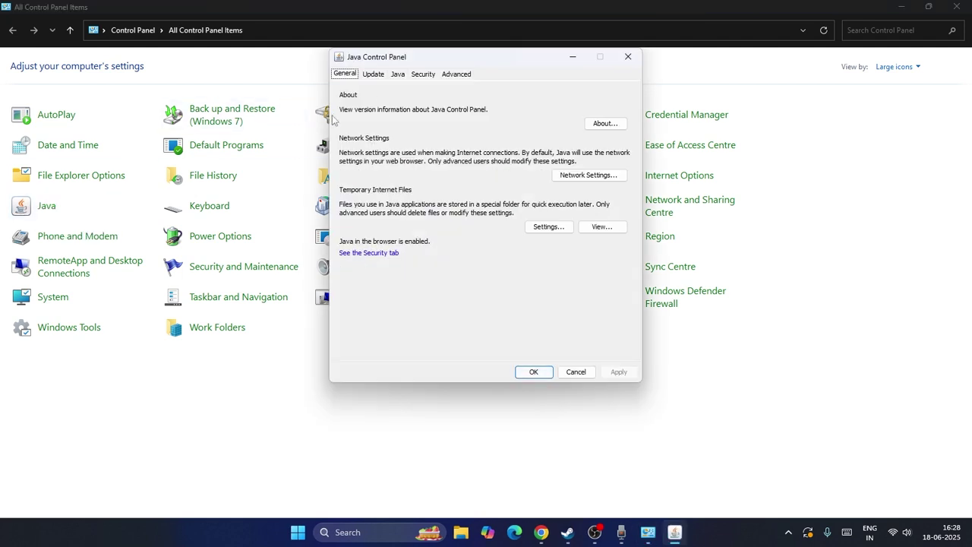
left_click(398, 74)
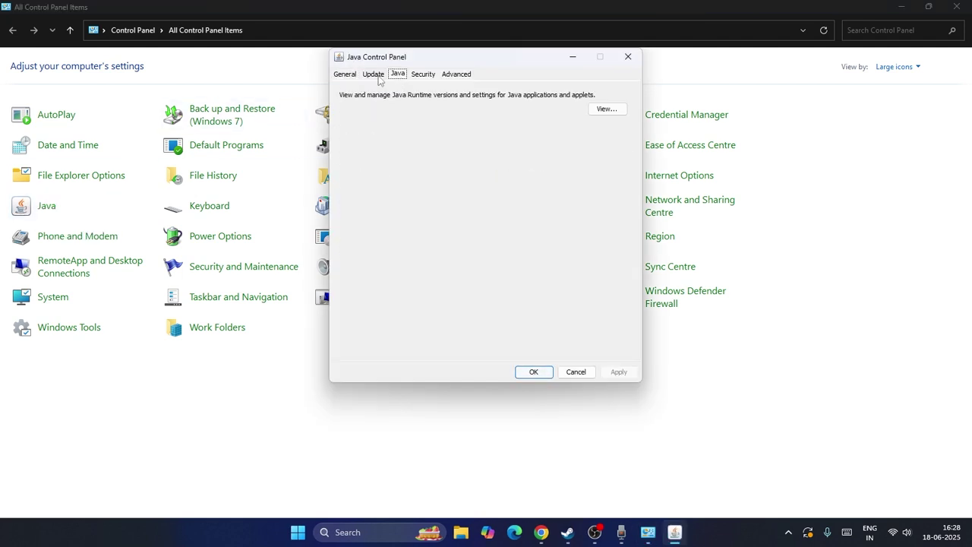
left_click(374, 74)
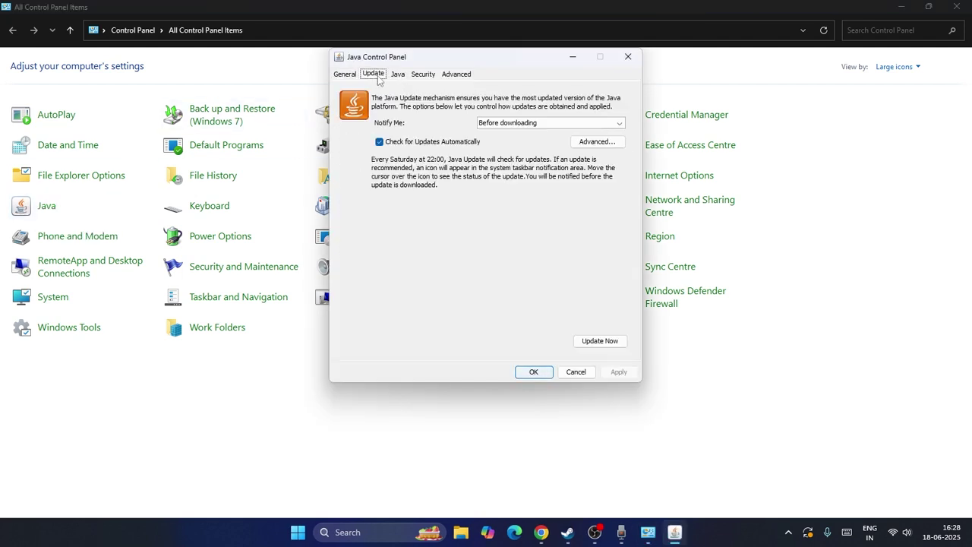
left_click(600, 341)
left_click(608, 343)
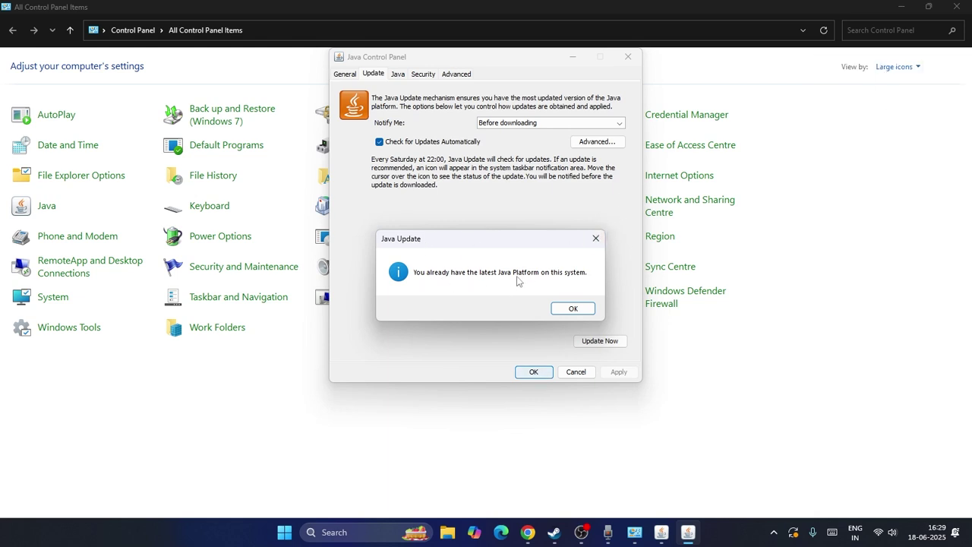
left_click(598, 240)
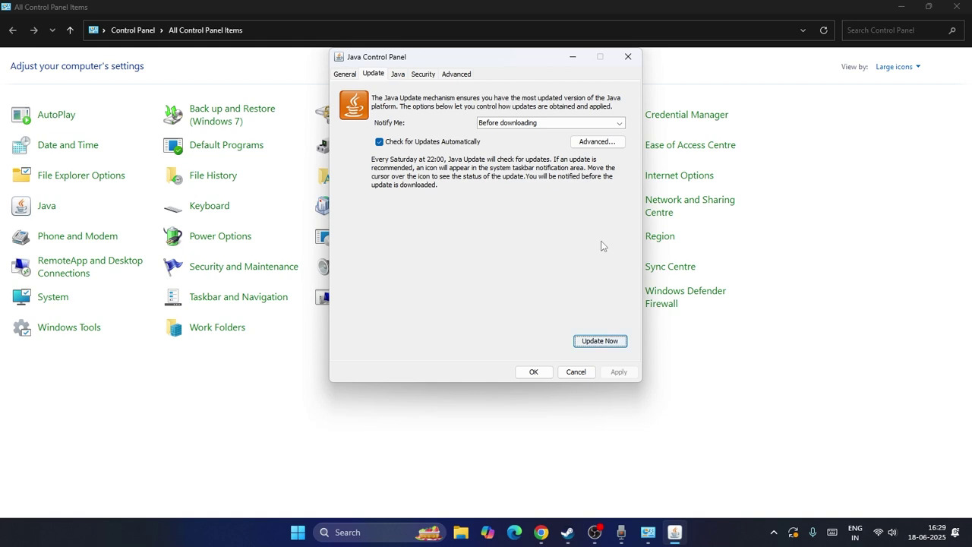
left_click(628, 56)
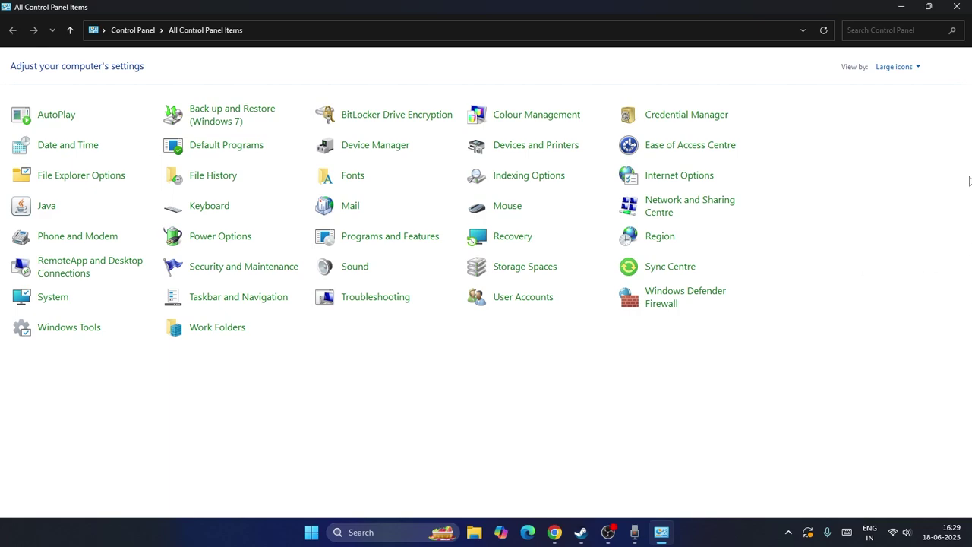
Close Control Panel and start a new Chrome Incognito tab.
left_click(962, 10)
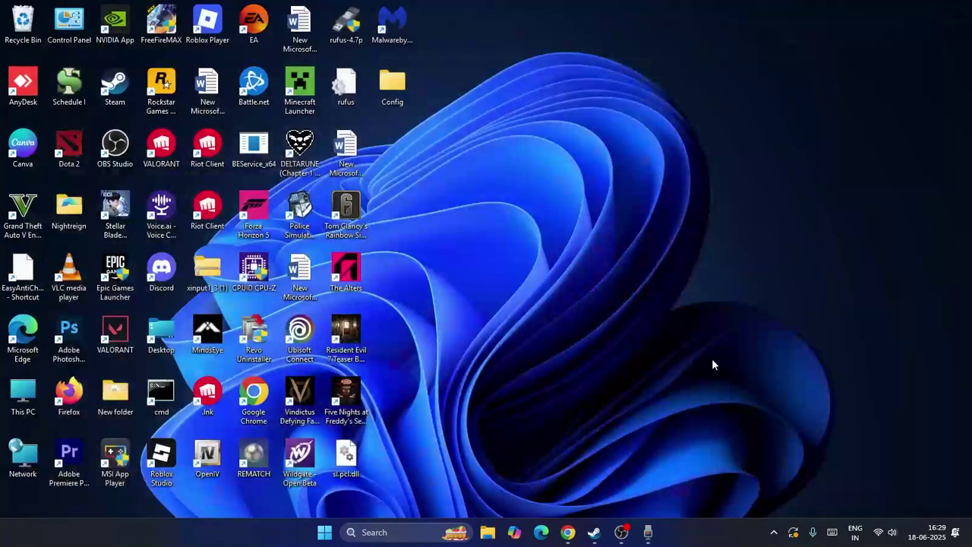
left_click(568, 531)
left_click(847, 12)
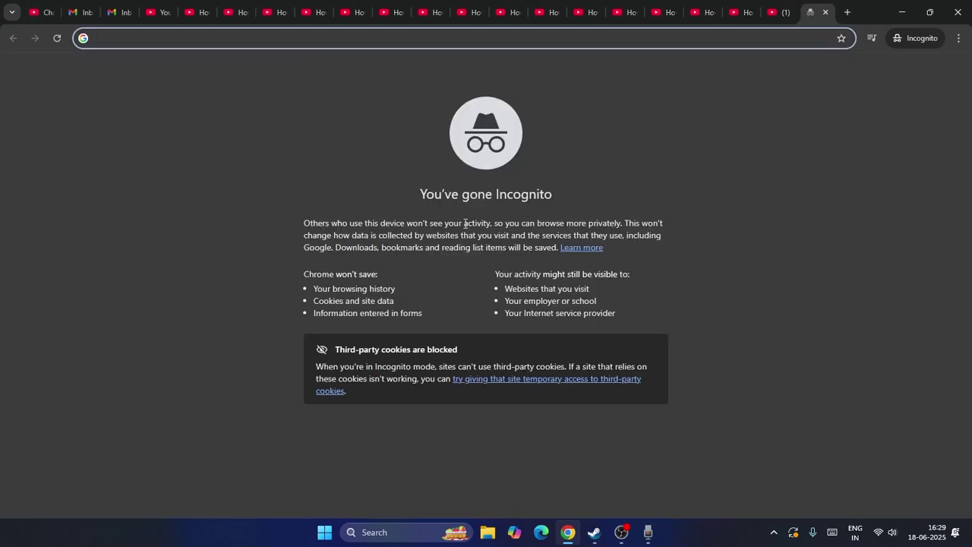
Search 'java download', go to java.com's Download Java page and save the Windows Online installer.
type("java d")
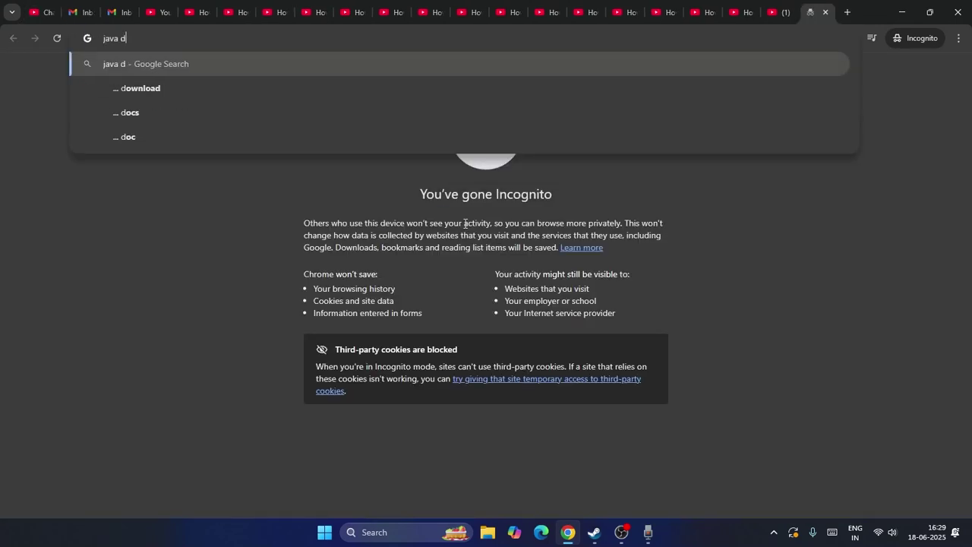
type("ownload")
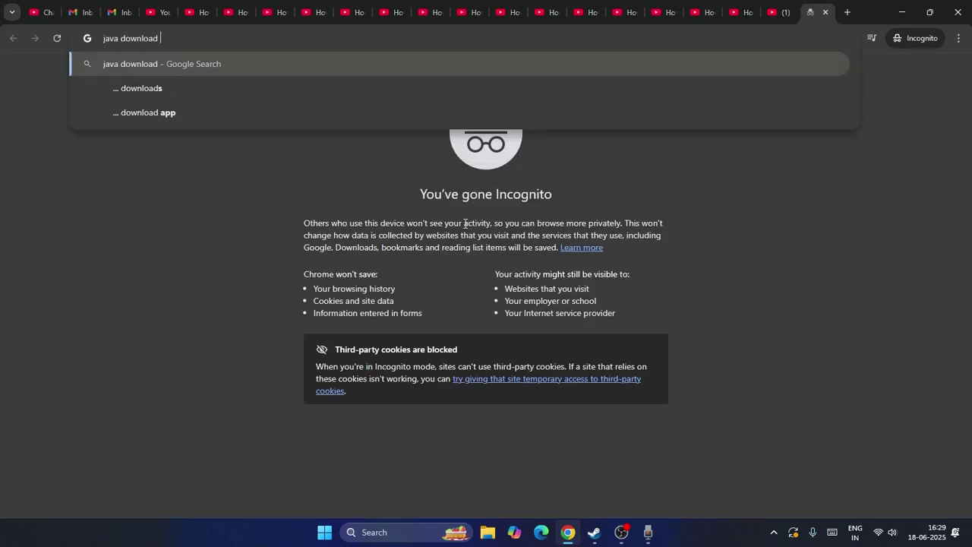
key("Return")
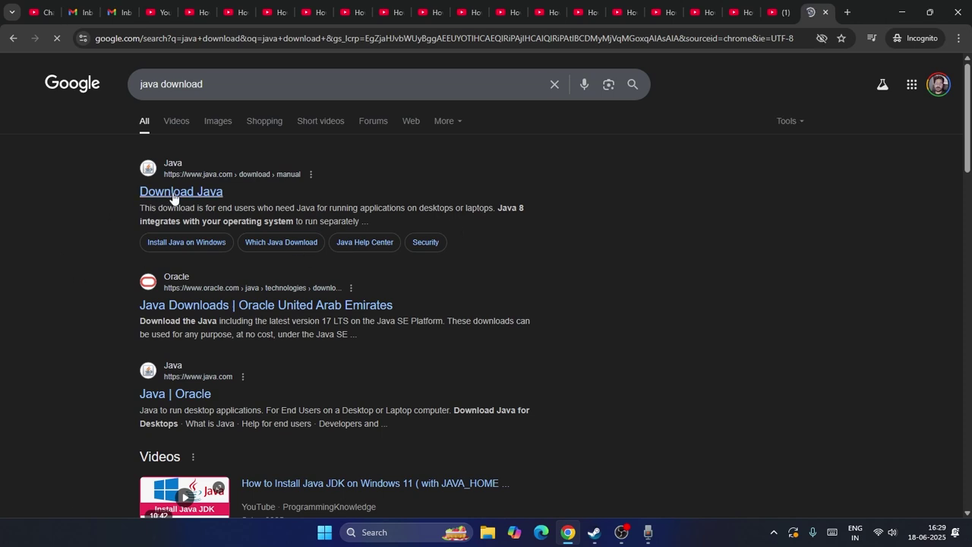
left_click(173, 195)
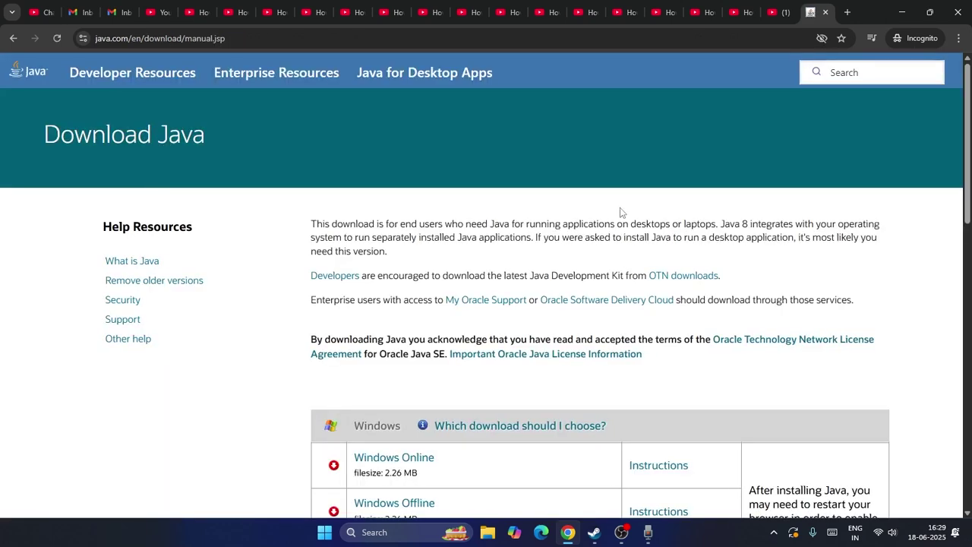
scroll(620, 213, "down", 2)
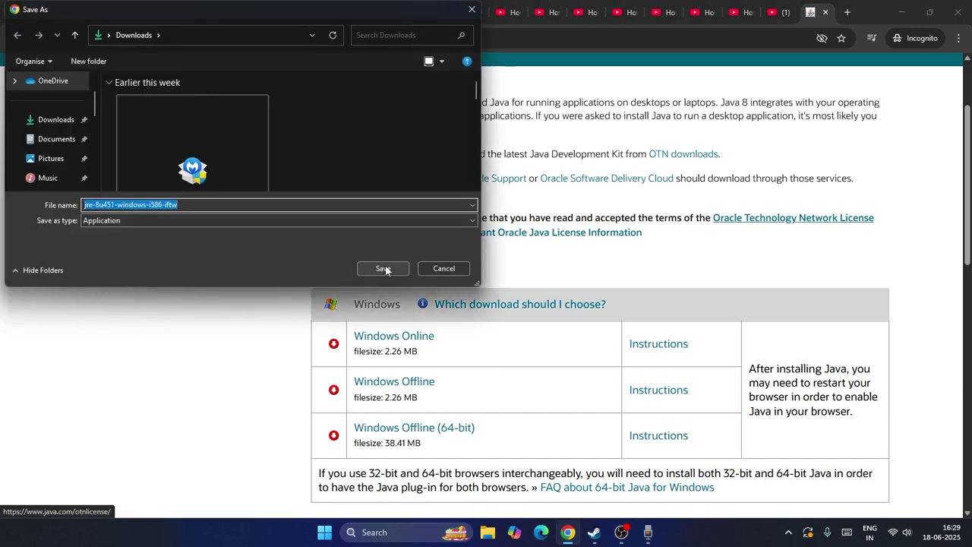
left_click(384, 268)
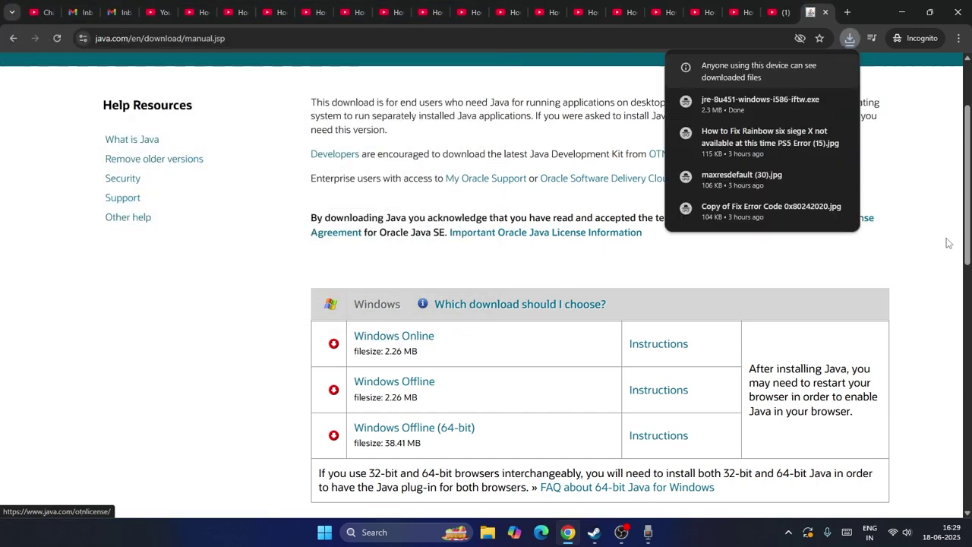
Run jre-8u451-windows-i586-iftw from the Downloads folder in a maximized File Explorer.
left_click(900, 12)
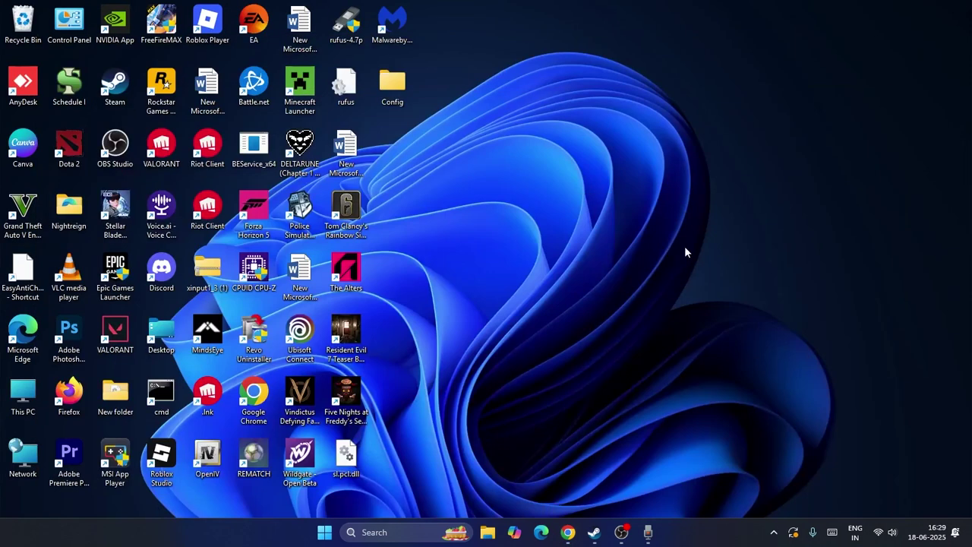
left_click(487, 531)
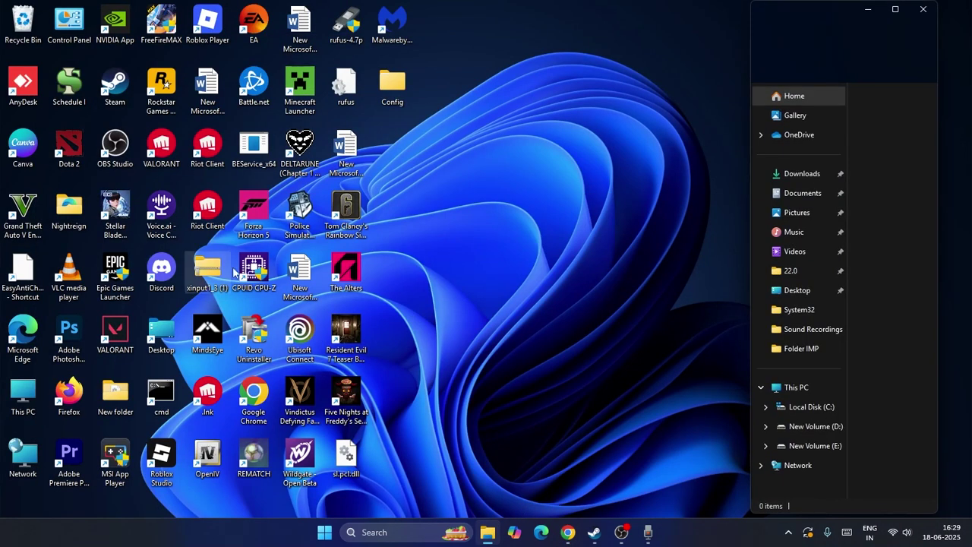
left_click(802, 174)
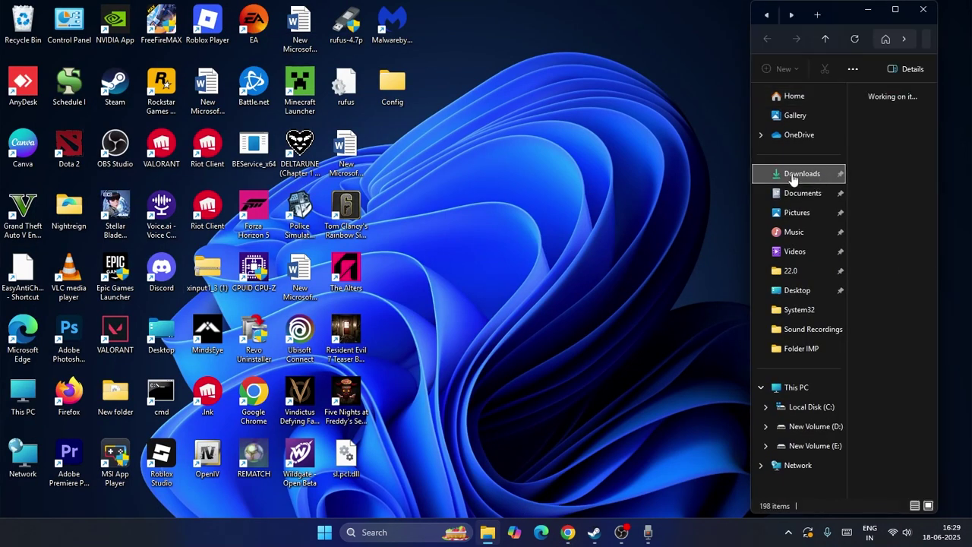
left_click(894, 12)
double_click(209, 204)
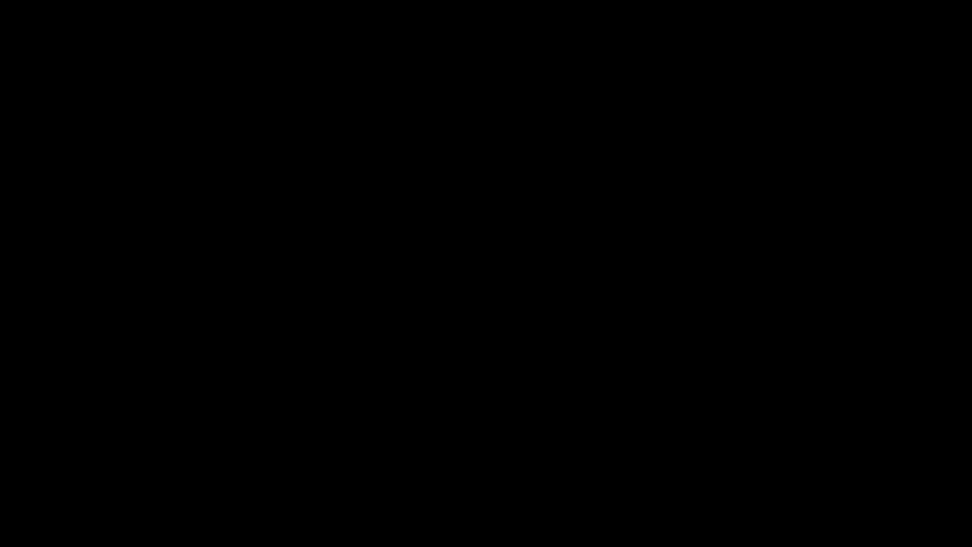
Approve the UAC prompt and start the install from the Java Setup Welcome screen.
left_click(620, 260)
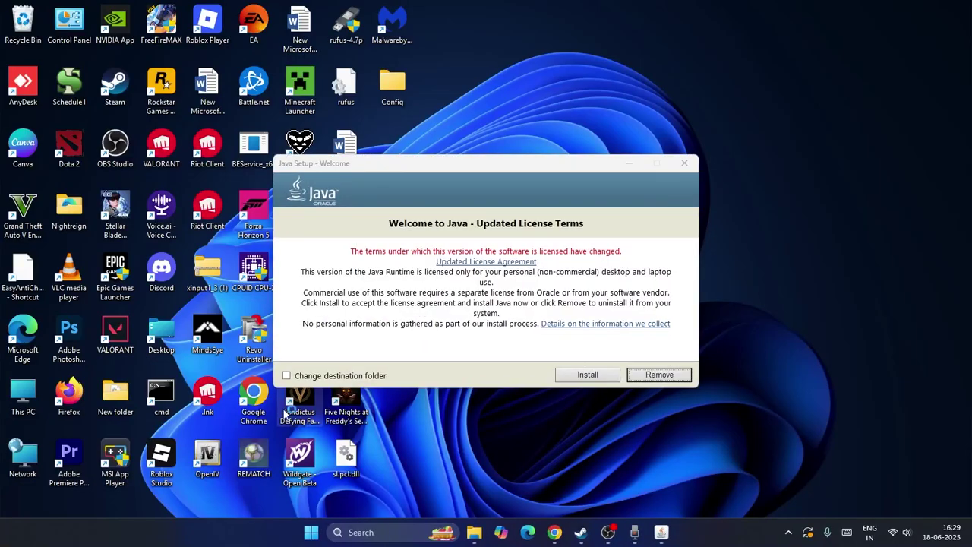
left_click(592, 374)
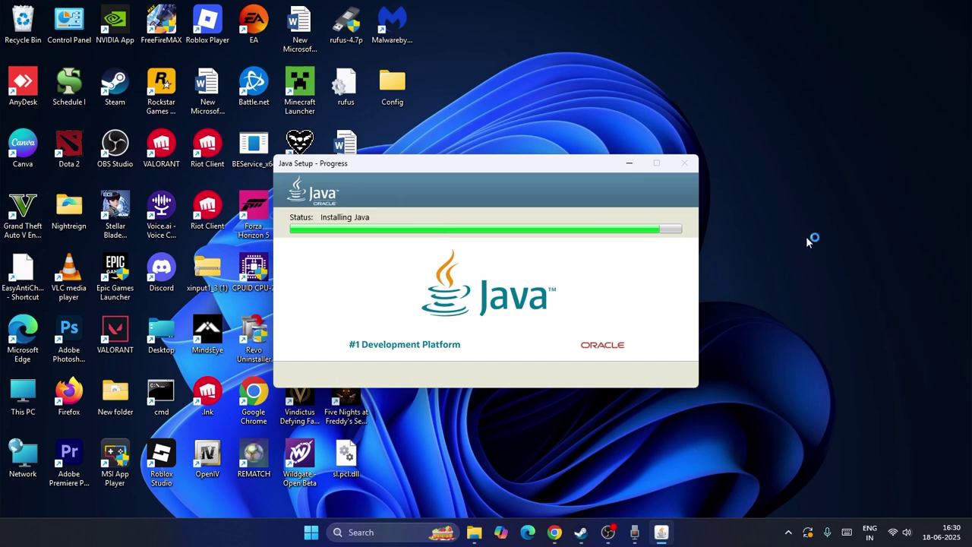
Search 'view' to open advanced system settings, then open Environment Variables.
left_click(353, 531)
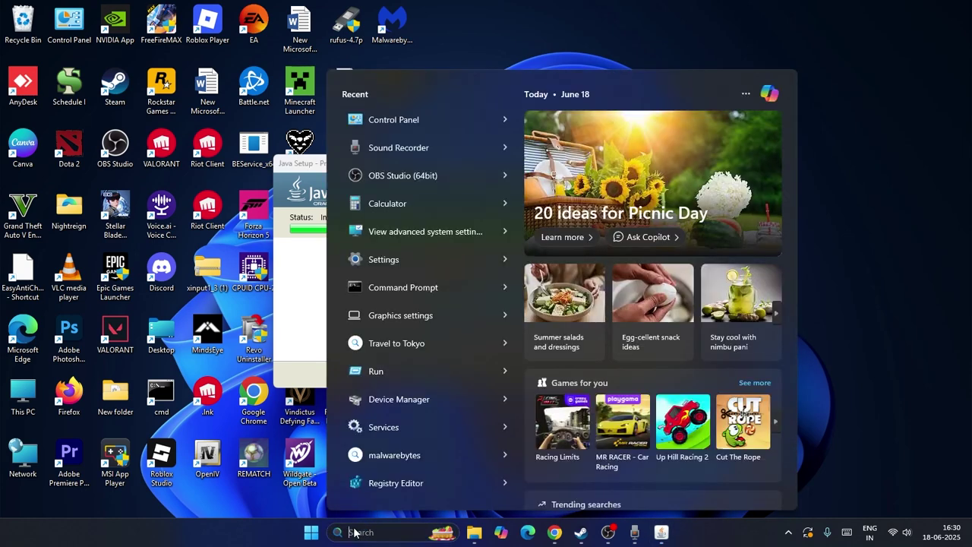
key("Escape")
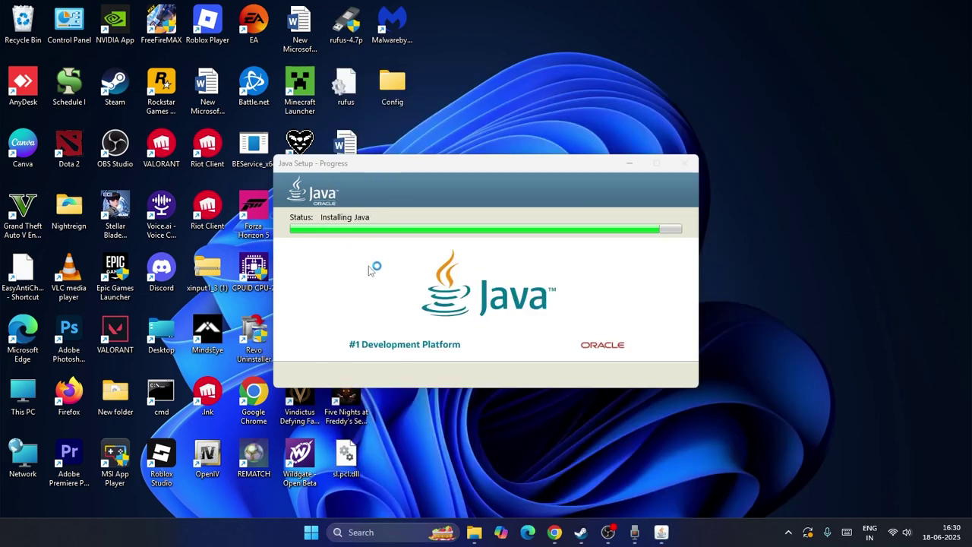
left_click(357, 531)
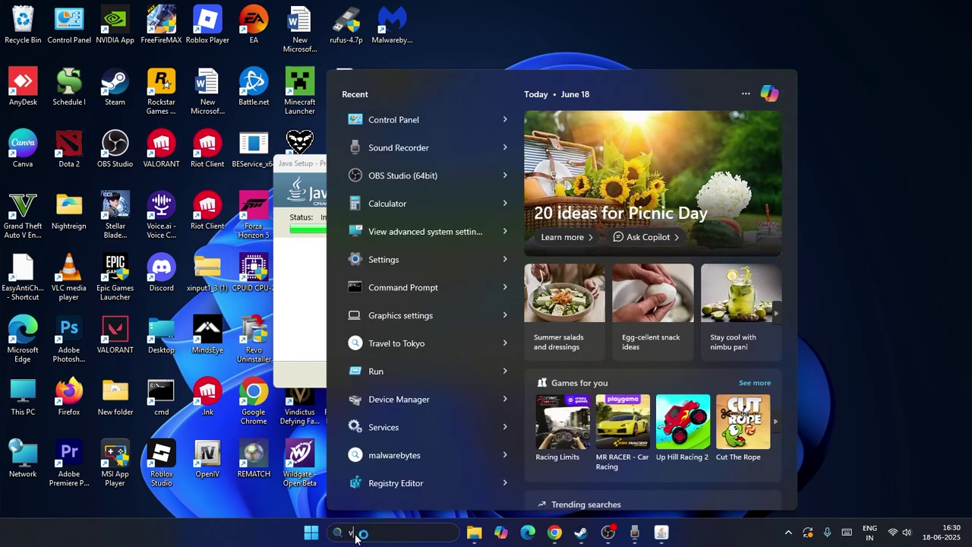
type("view")
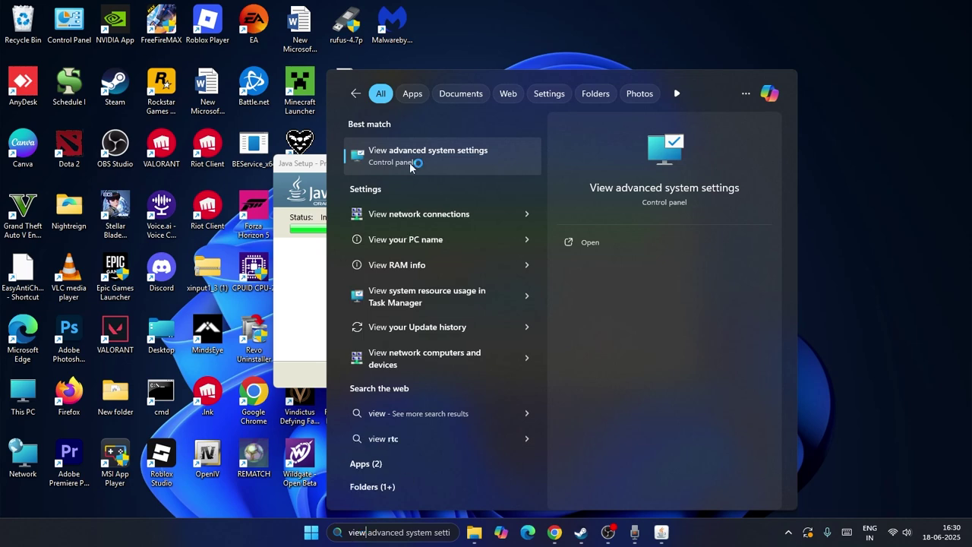
left_click(408, 156)
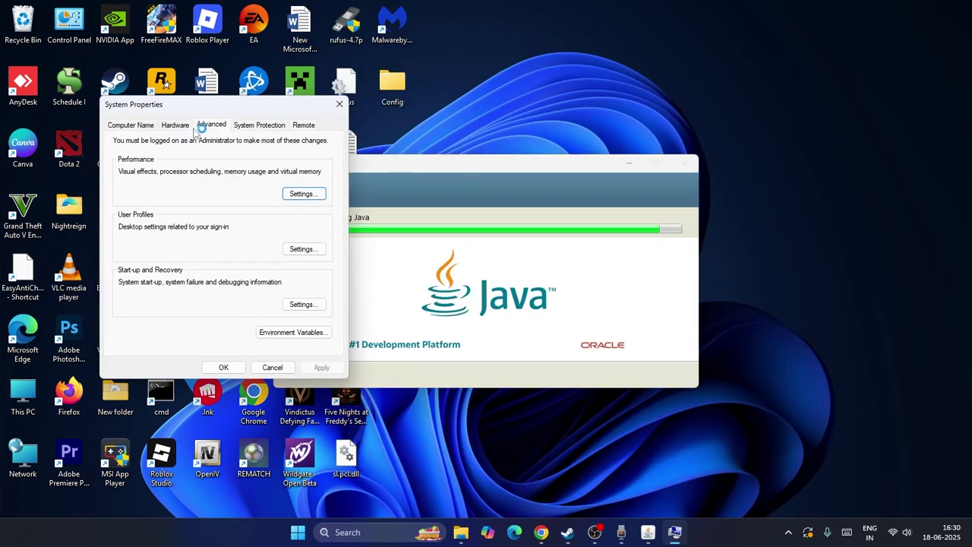
left_click(293, 335)
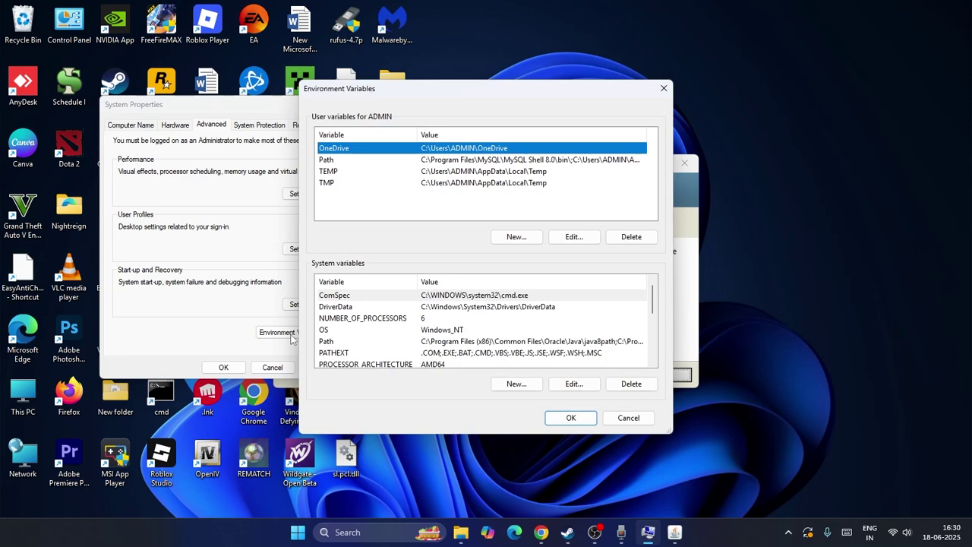
left_click(513, 236)
left_click(424, 287)
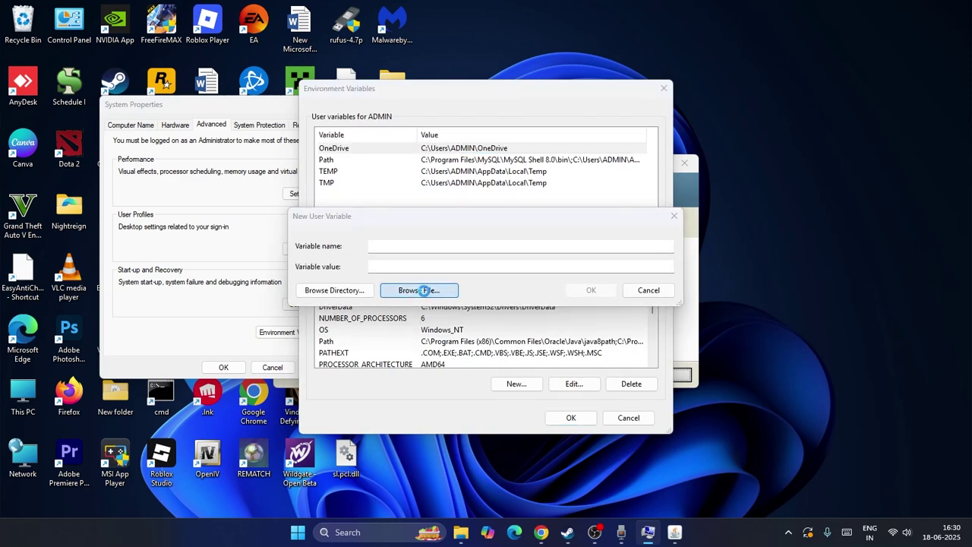
scroll(341, 334, "down", 5)
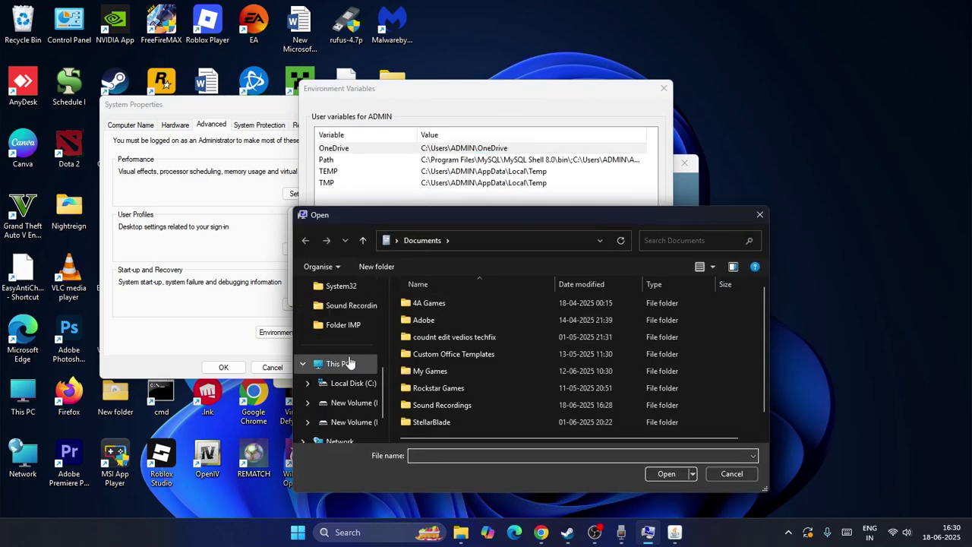
left_click(346, 364)
double_click(474, 314)
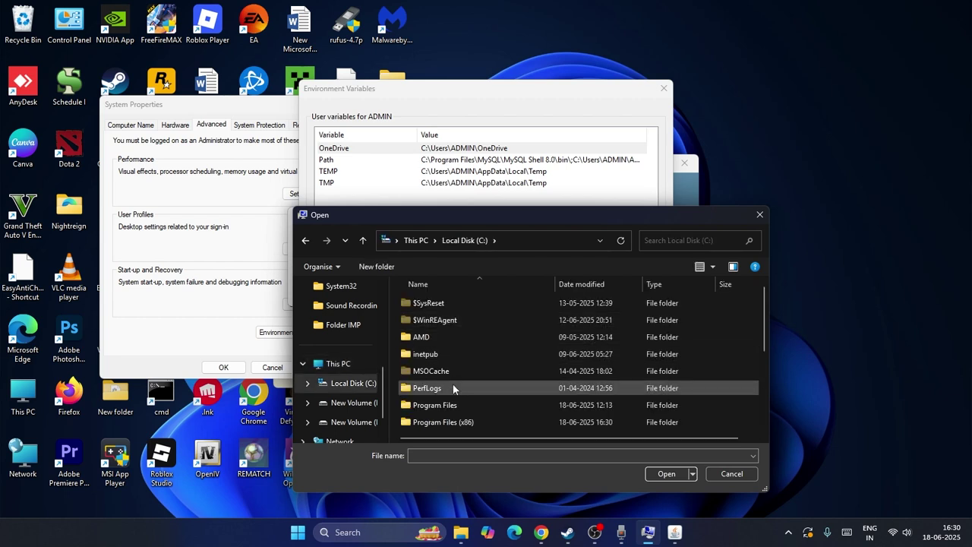
double_click(460, 426)
scroll(486, 348, "down", 2)
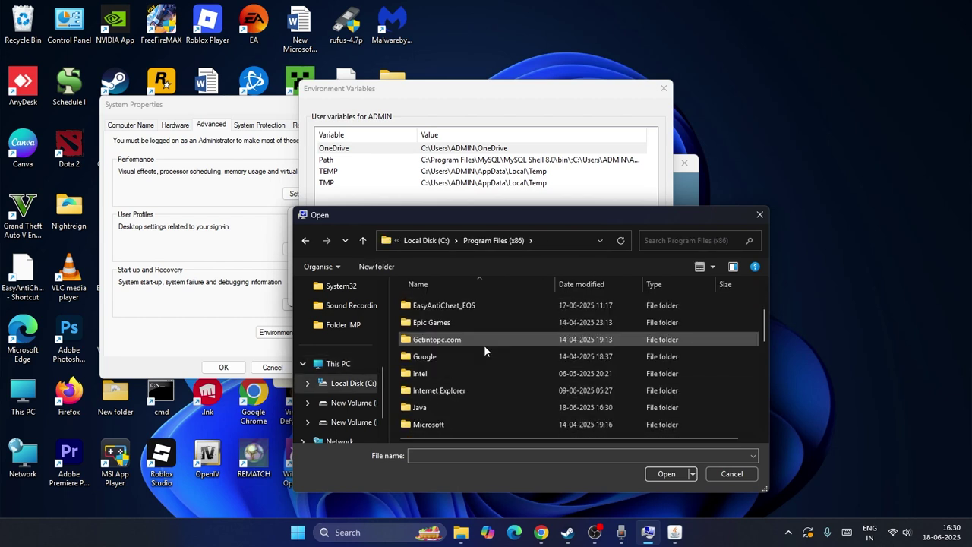
double_click(425, 408)
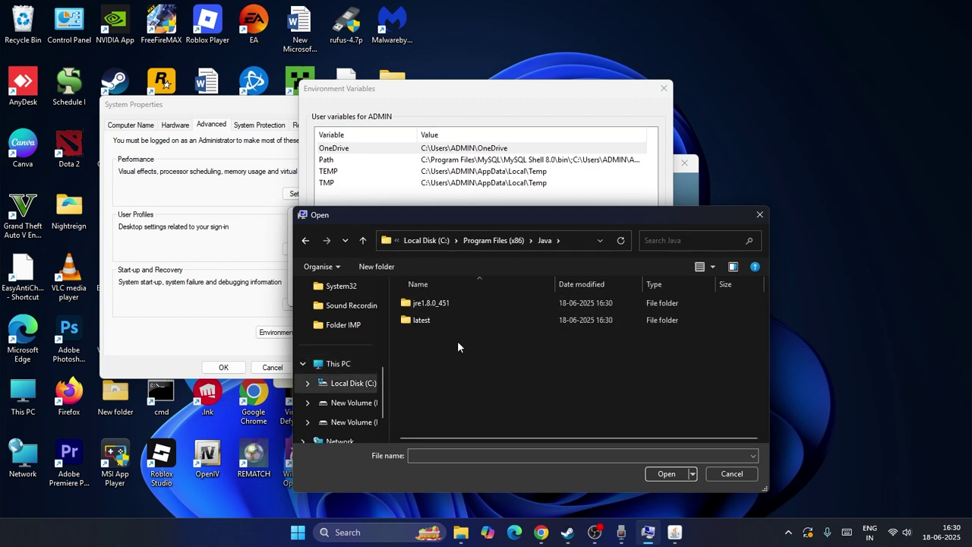
double_click(416, 305)
scroll(468, 332, "down", 1)
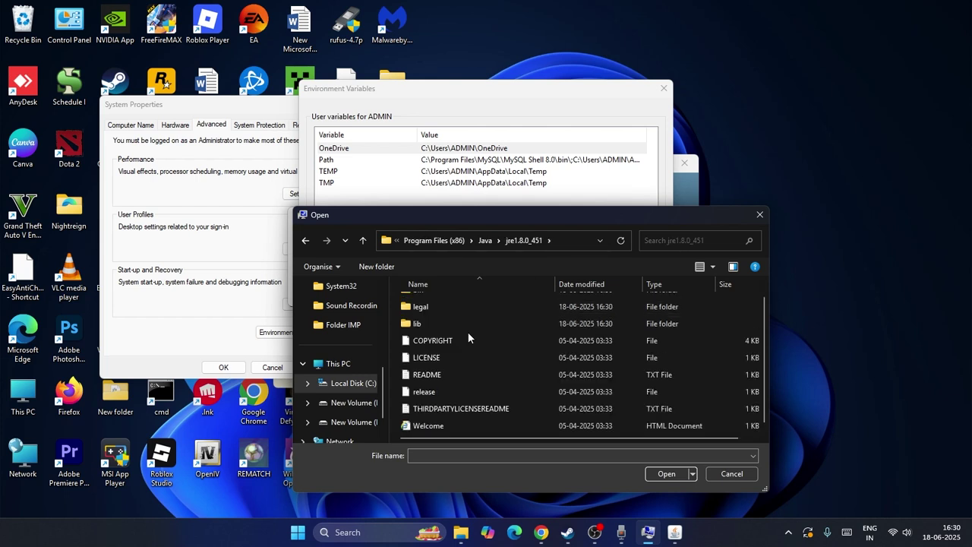
scroll(470, 380, "up", 1)
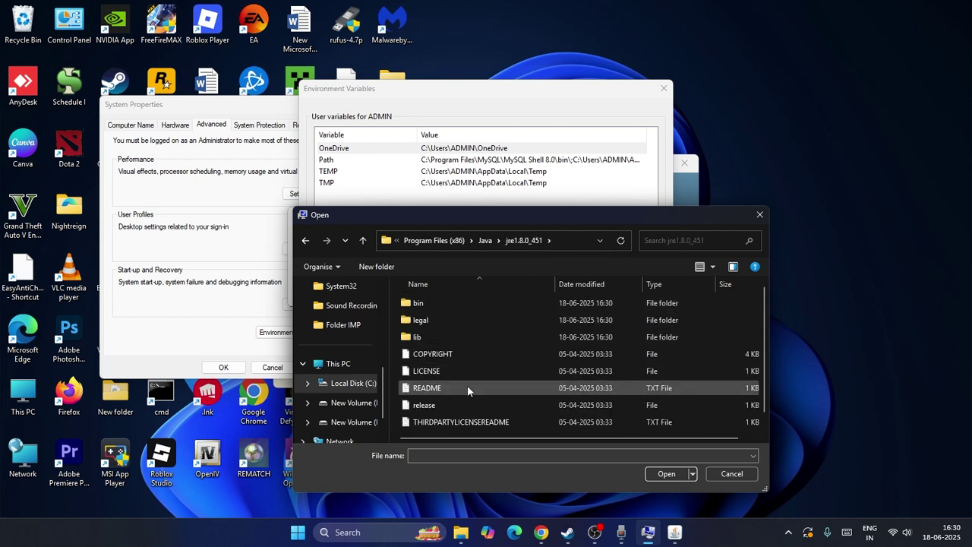
double_click(443, 301)
scroll(450, 321, "down", 2)
scroll(451, 321, "down", 9)
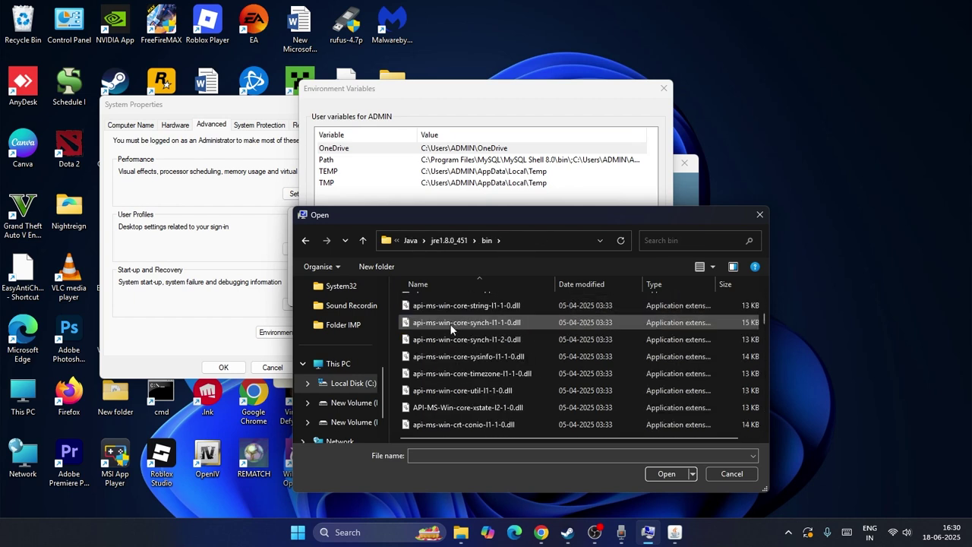
scroll(450, 328, "down", 5)
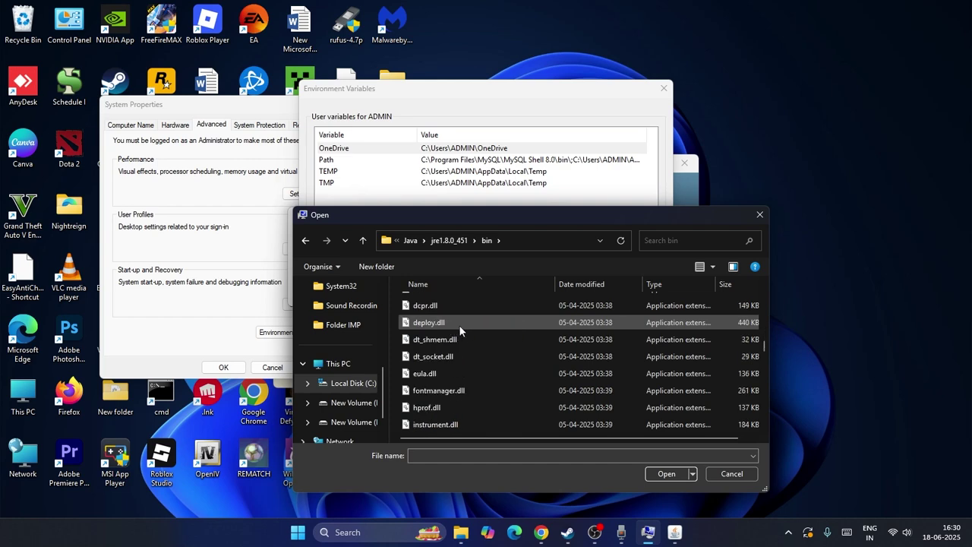
scroll(472, 334, "down", 3)
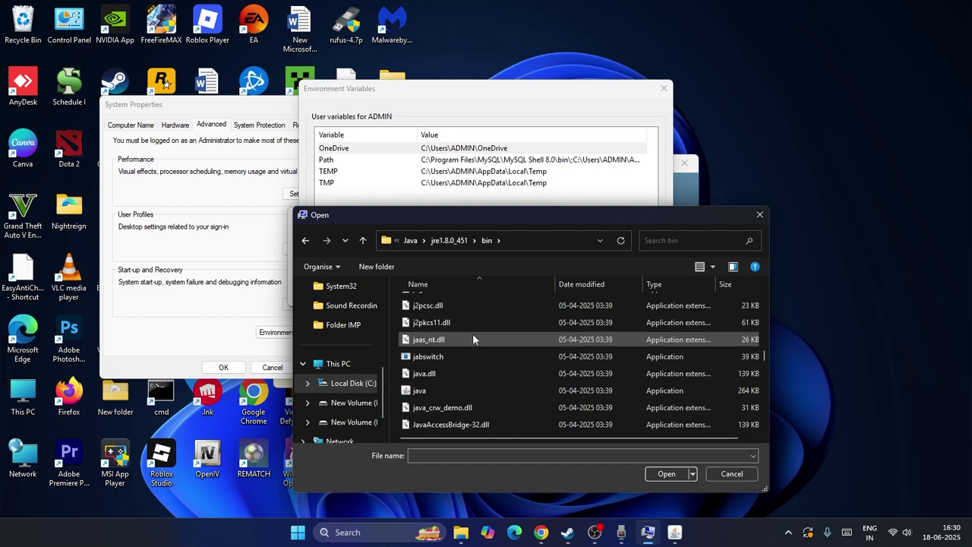
left_click(416, 391)
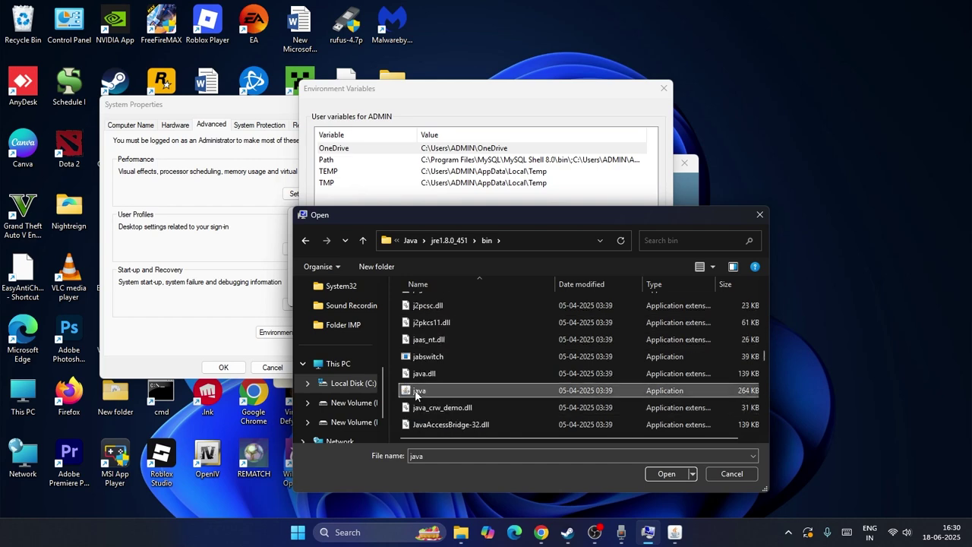
left_click(647, 479)
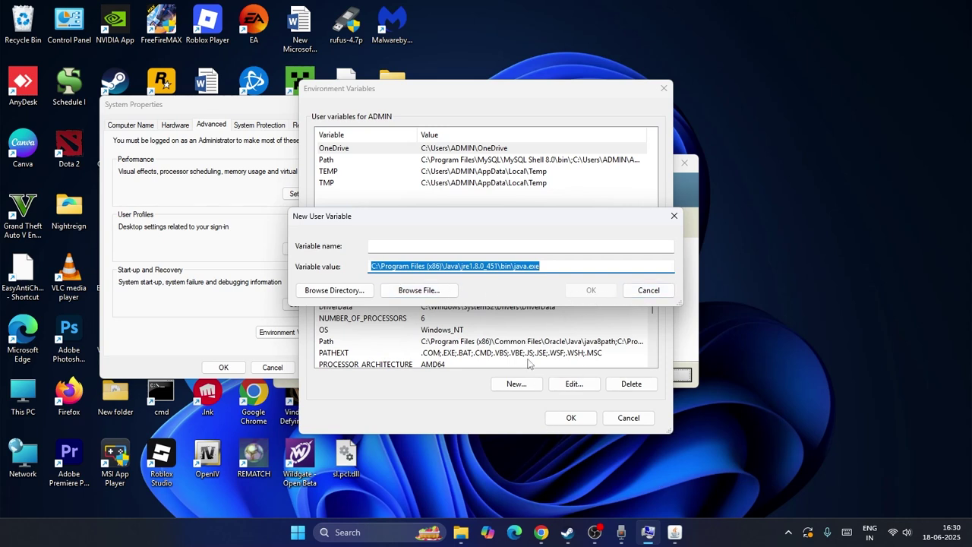
left_click(631, 291)
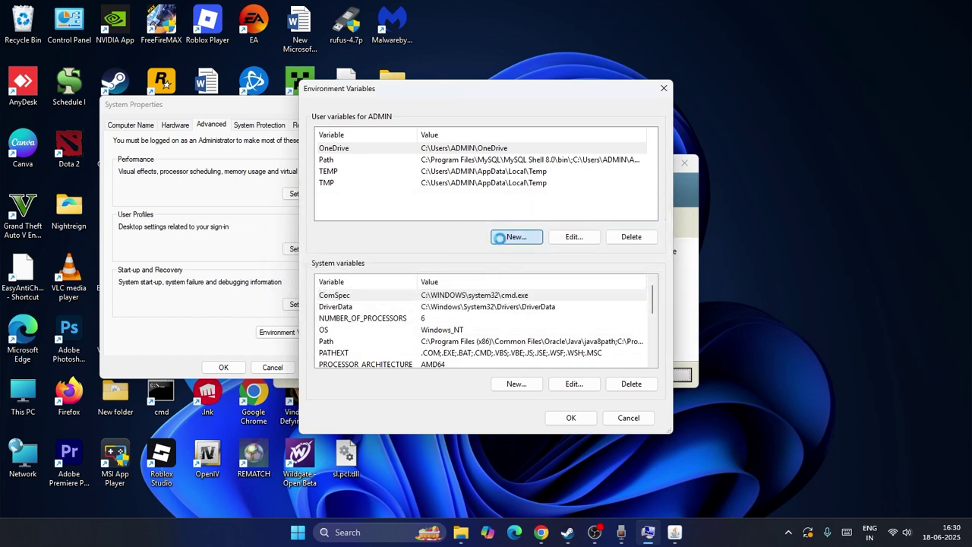
Create a new user variable named Java.
left_click(504, 238)
left_click(435, 293)
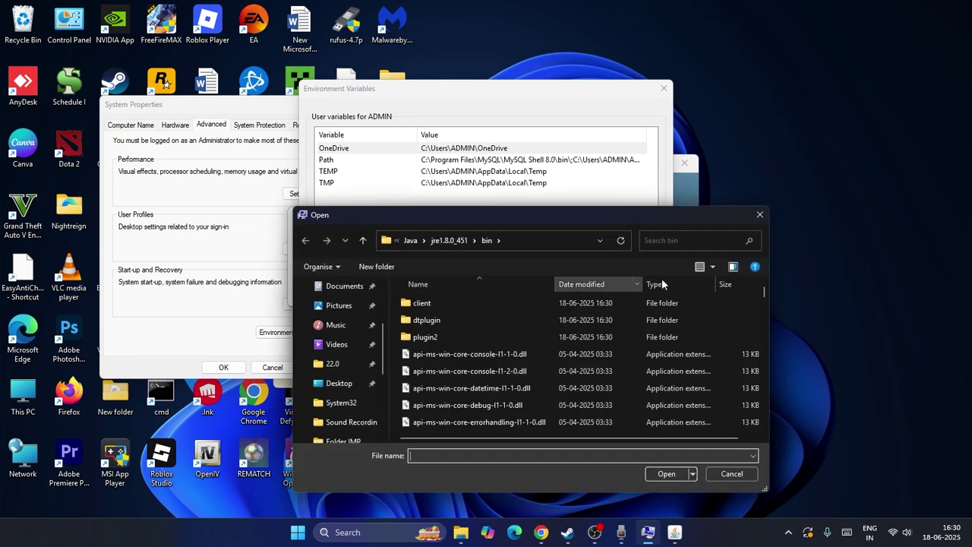
left_click(765, 218)
left_click(435, 248)
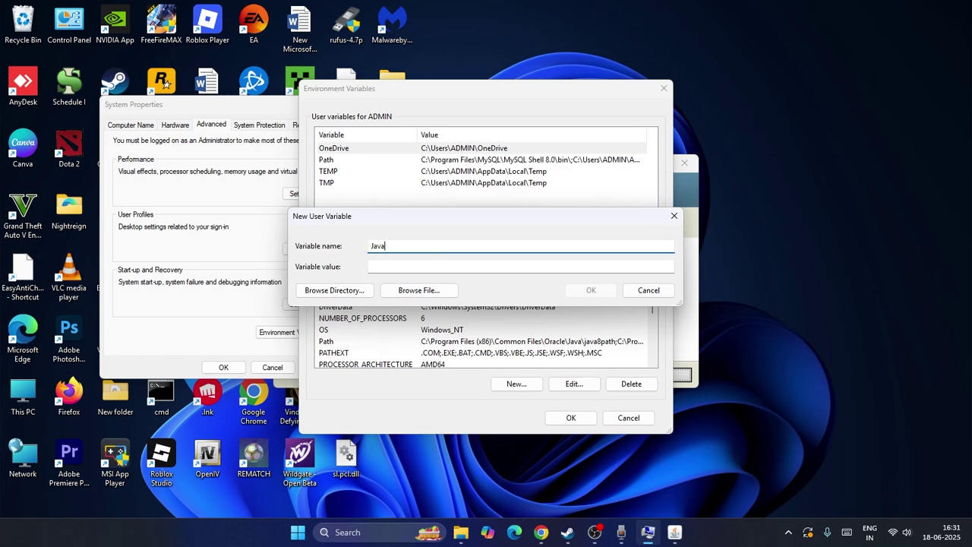
left_click(376, 267)
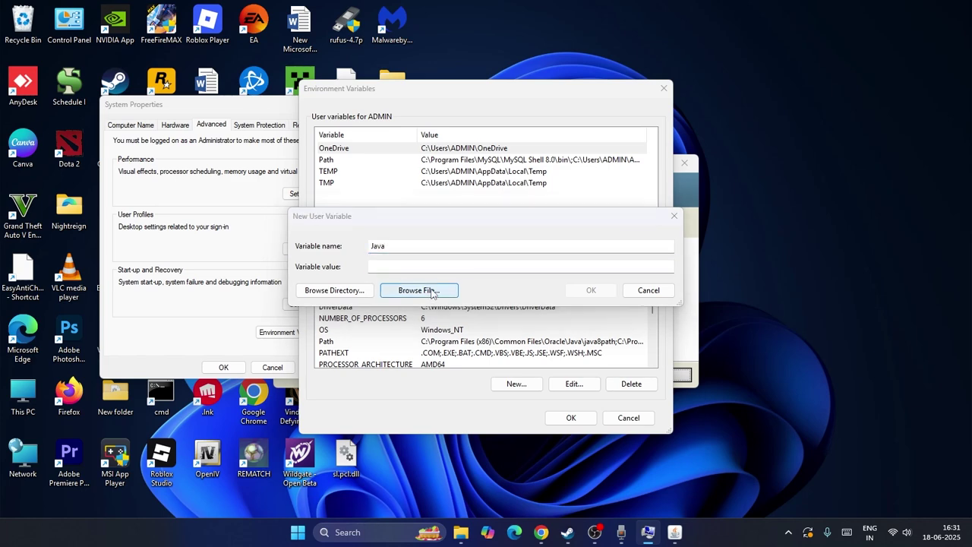
Set its value to Program Files (x86)\Java\jre1.8.0_451\bin\java.exe, save it, and close Environment Variables.
left_click(419, 290)
scroll(449, 357, "down", 20)
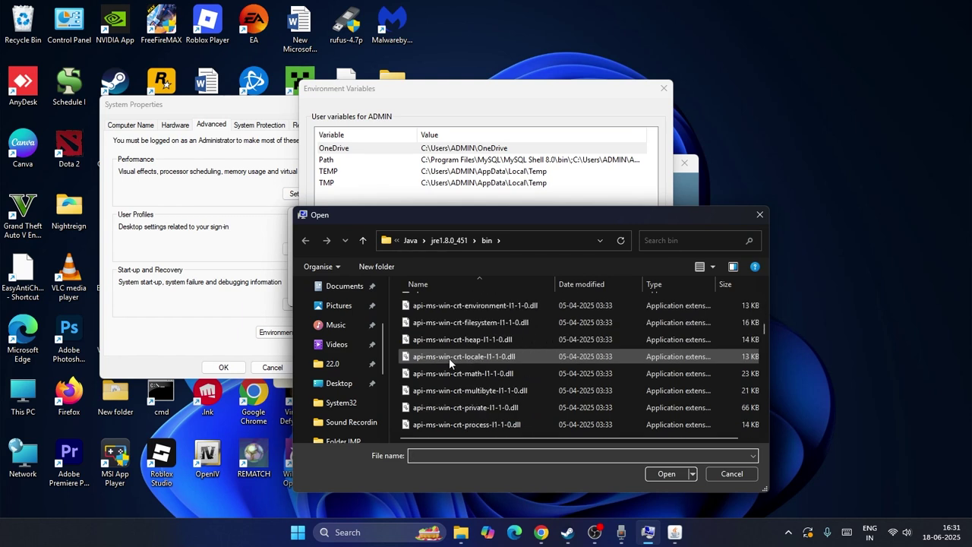
left_click(430, 408)
left_click(425, 340)
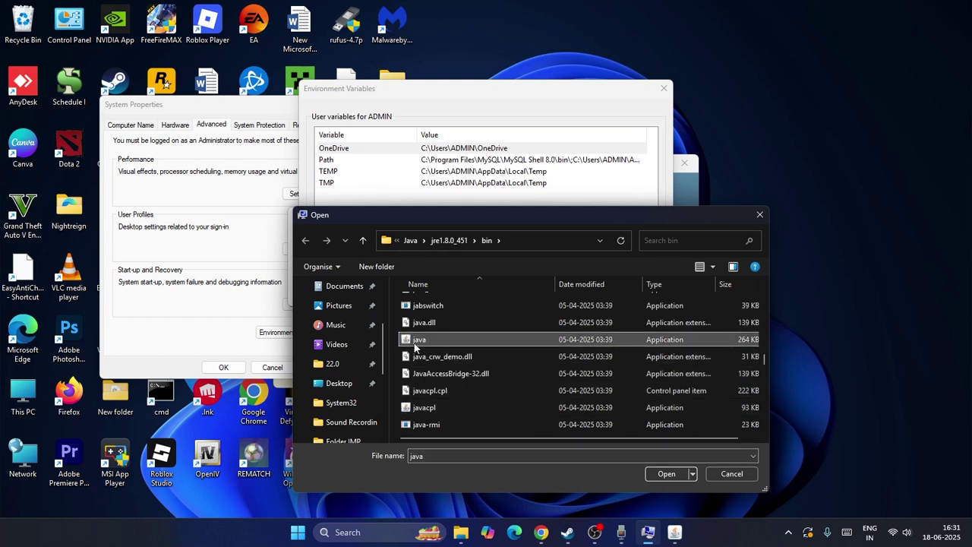
left_click(673, 474)
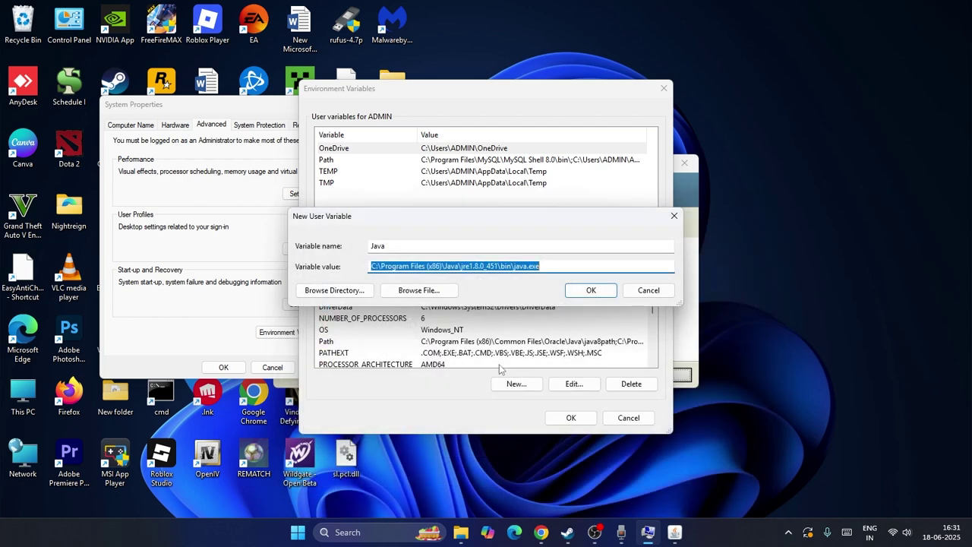
left_click(590, 292)
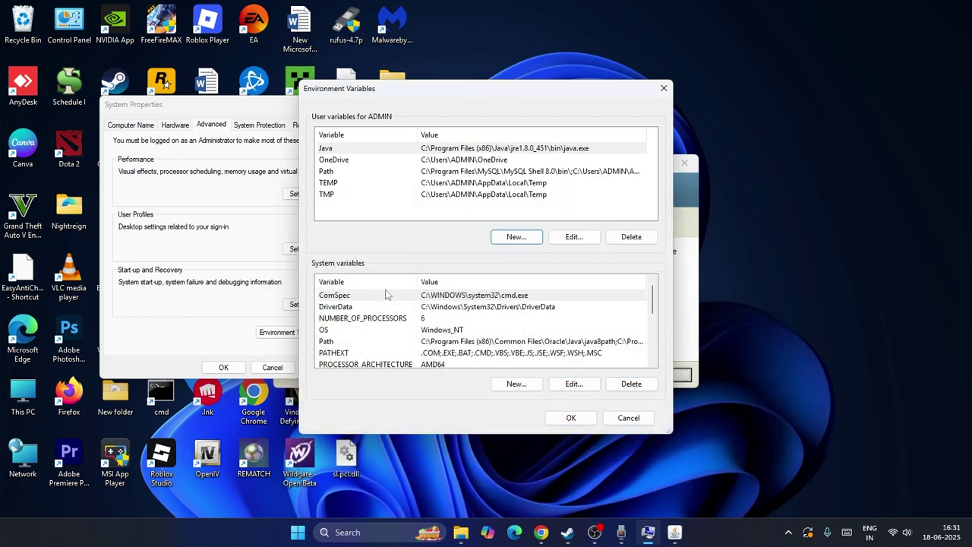
left_click(629, 417)
Close System Properties and the Java setup window, then open Control Panel via search 'control'.
key("Escape")
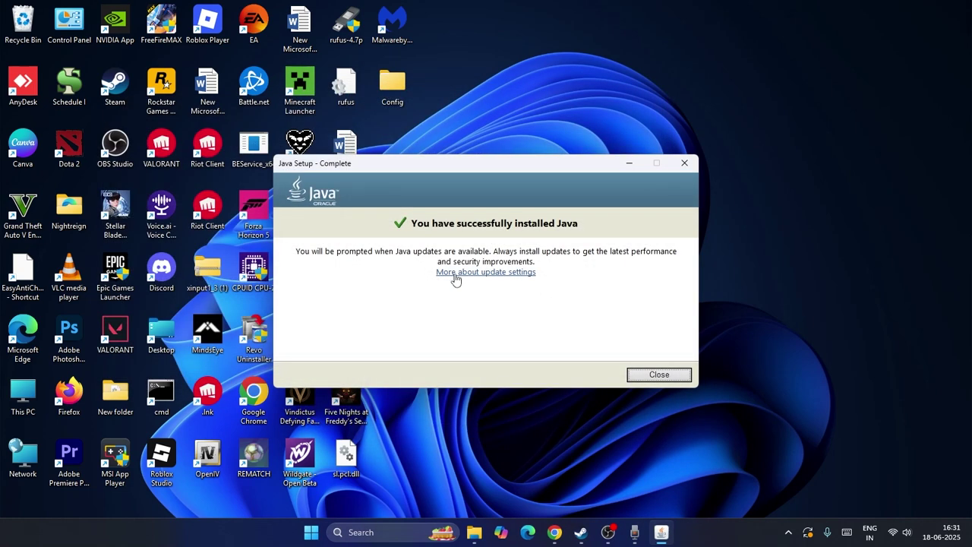
left_click(685, 164)
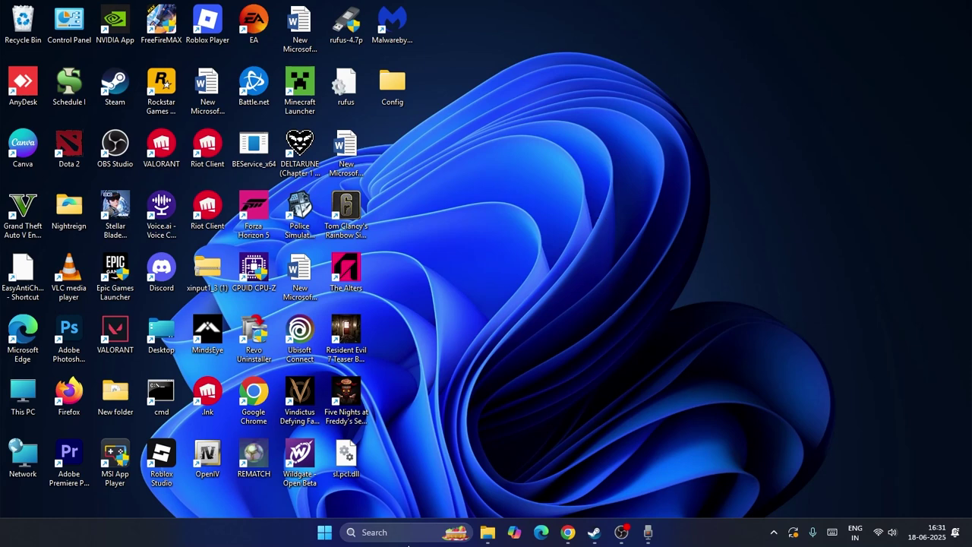
left_click(399, 538)
type("control")
left_click(442, 158)
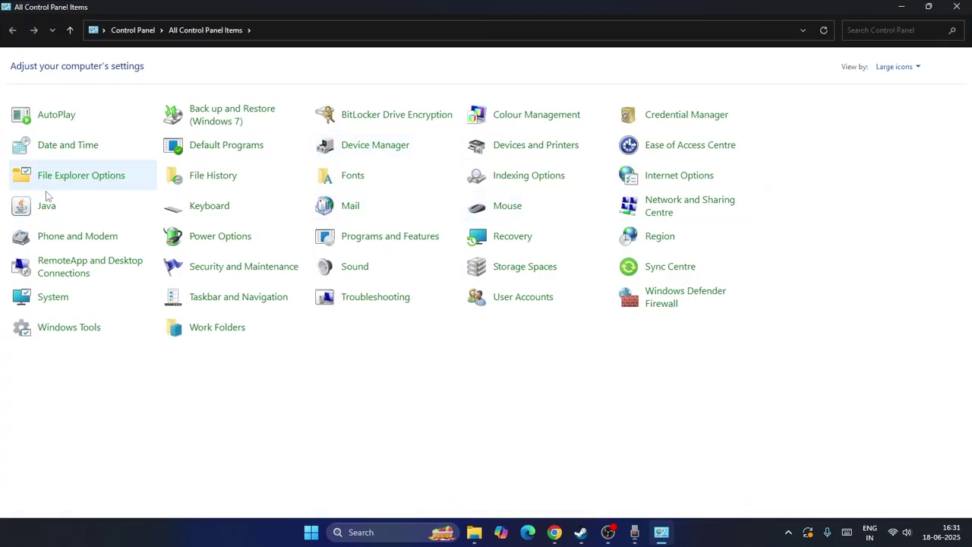
Set View by to Category and open Programs > Programs and Features.
left_click(917, 68)
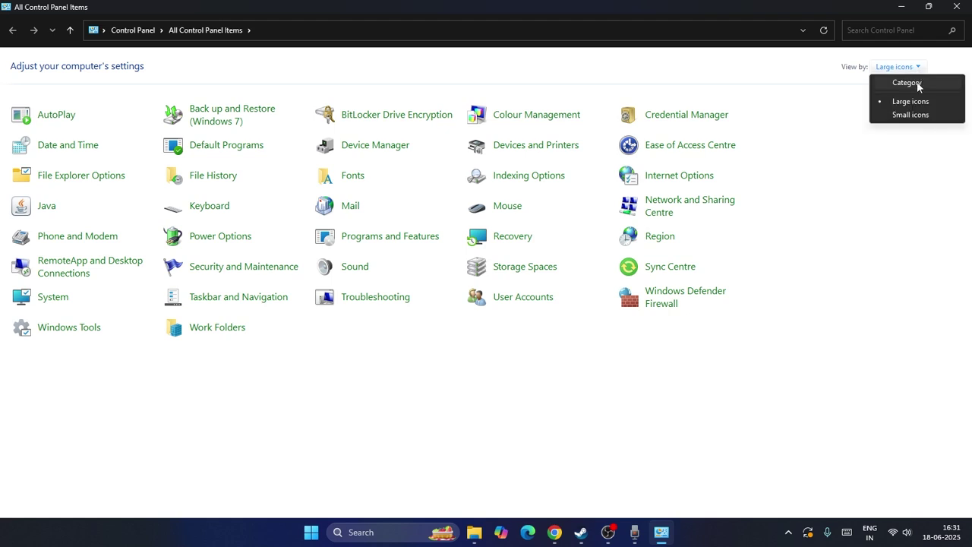
left_click(917, 82)
left_click(342, 224)
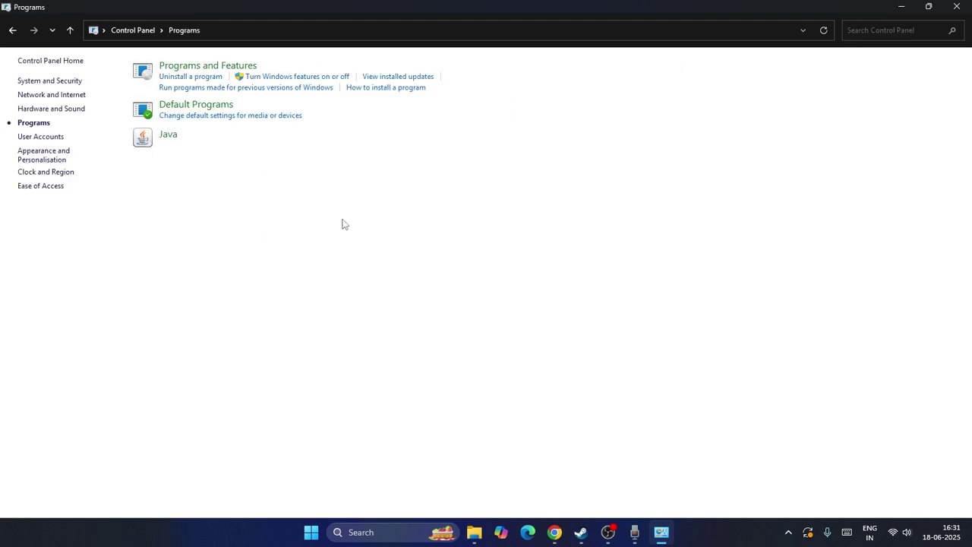
left_click(213, 66)
scroll(255, 224, "down", 2)
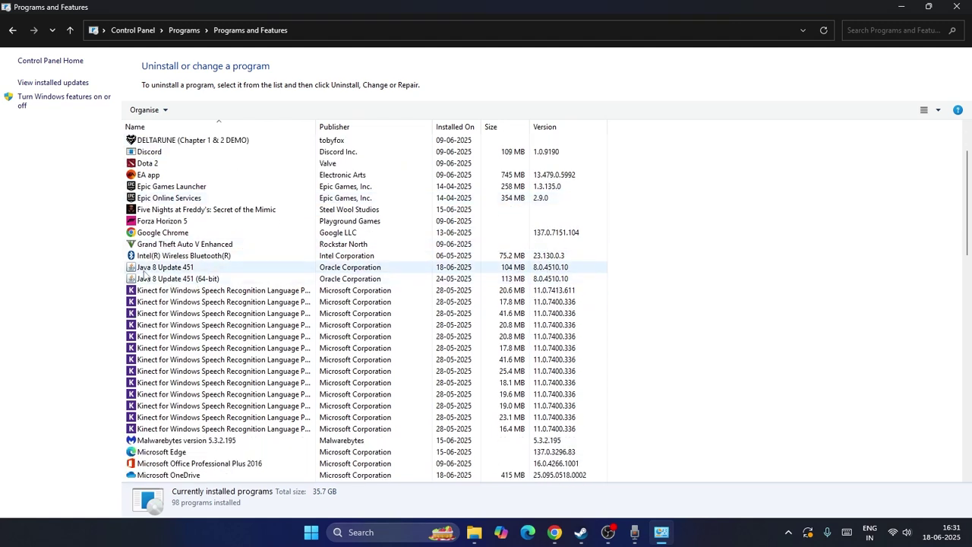
Inspect the Java 8 Update 451 entries, then close and return to the Java download page.
right_click(186, 269)
left_click(299, 232)
left_click(299, 232)
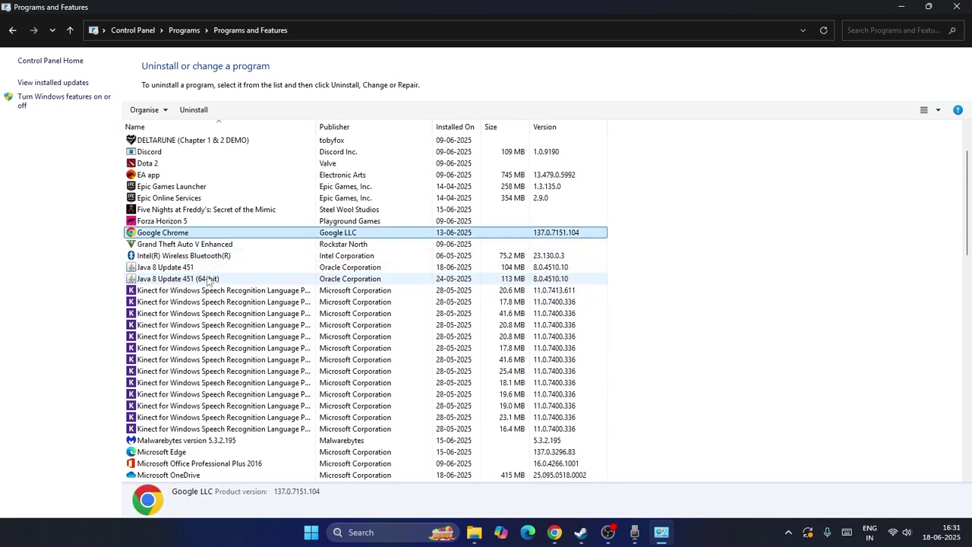
left_click(206, 281)
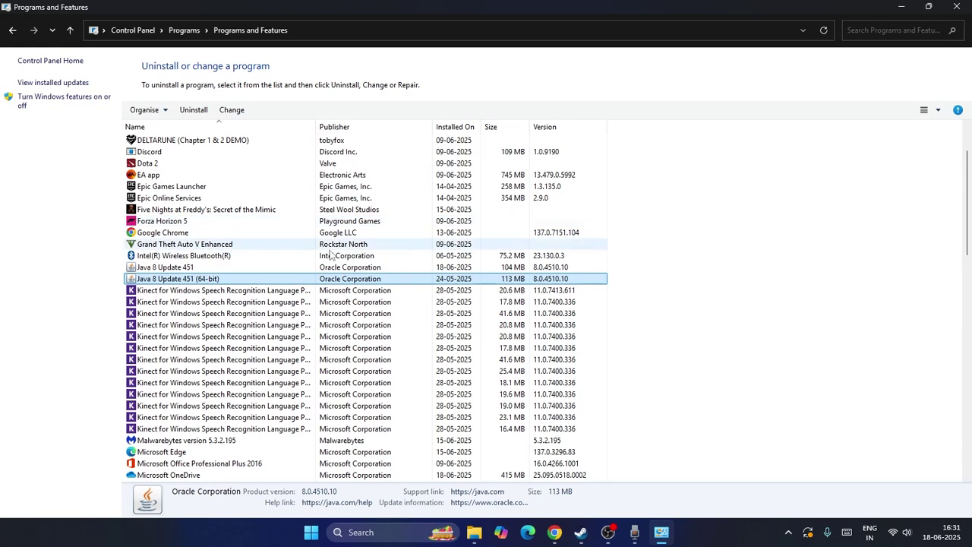
left_click(957, 8)
left_click(568, 532)
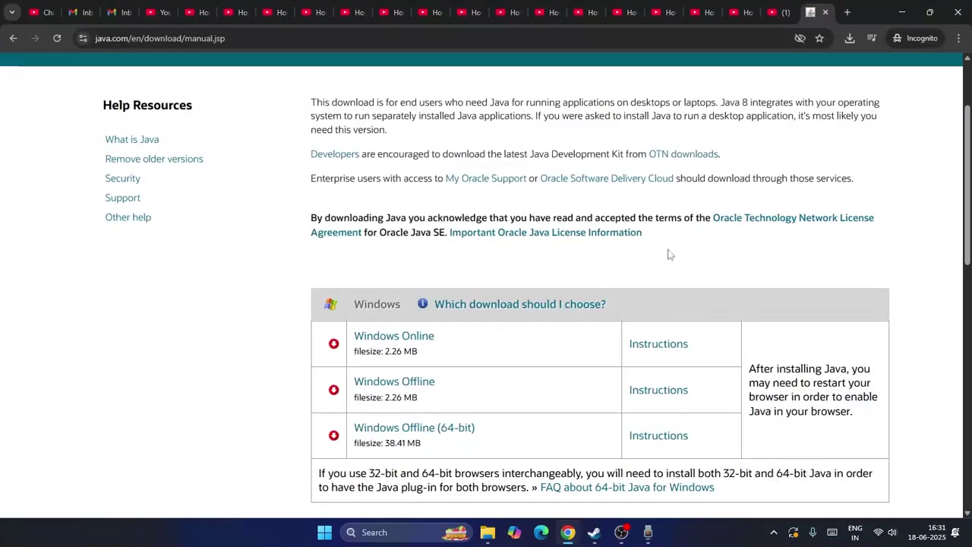
scroll(809, 286, "down", 2)
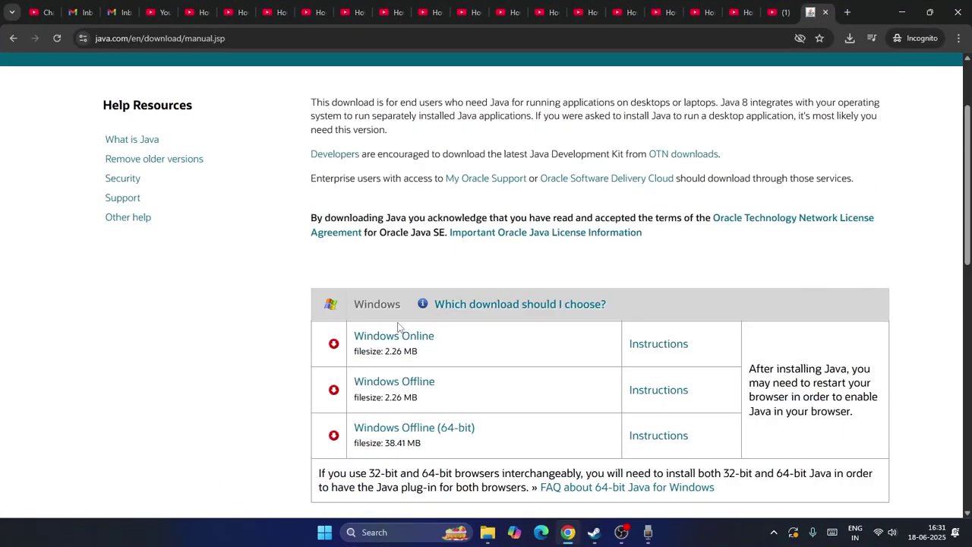